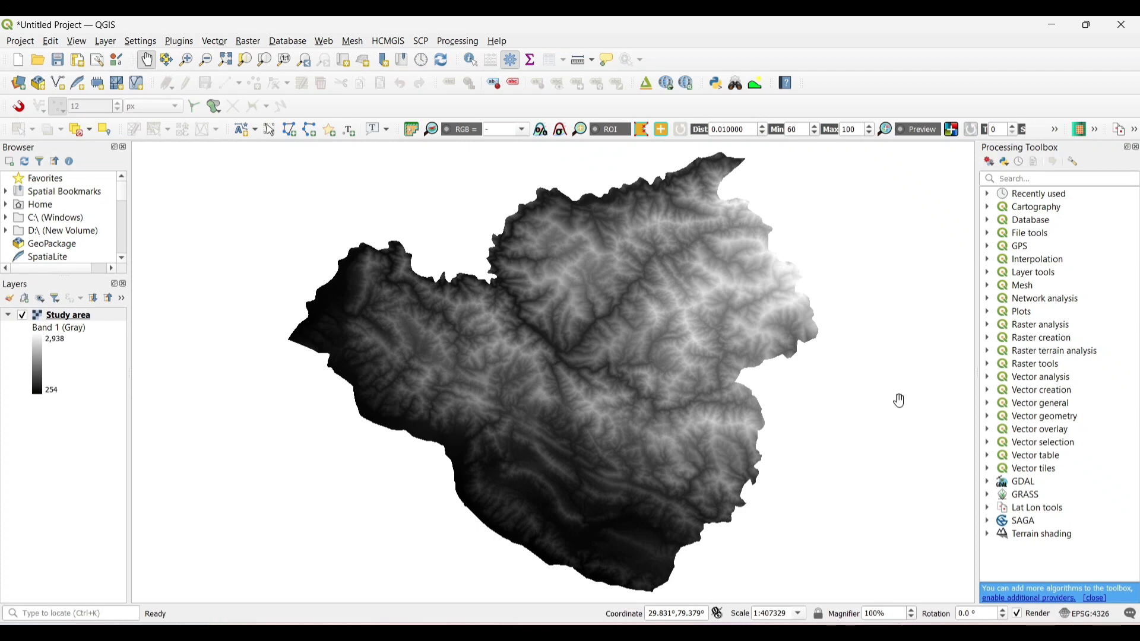
Render the Study area raster as singleband pseudocolor with Quantile classification.
double_click(52, 315)
click(233, 67)
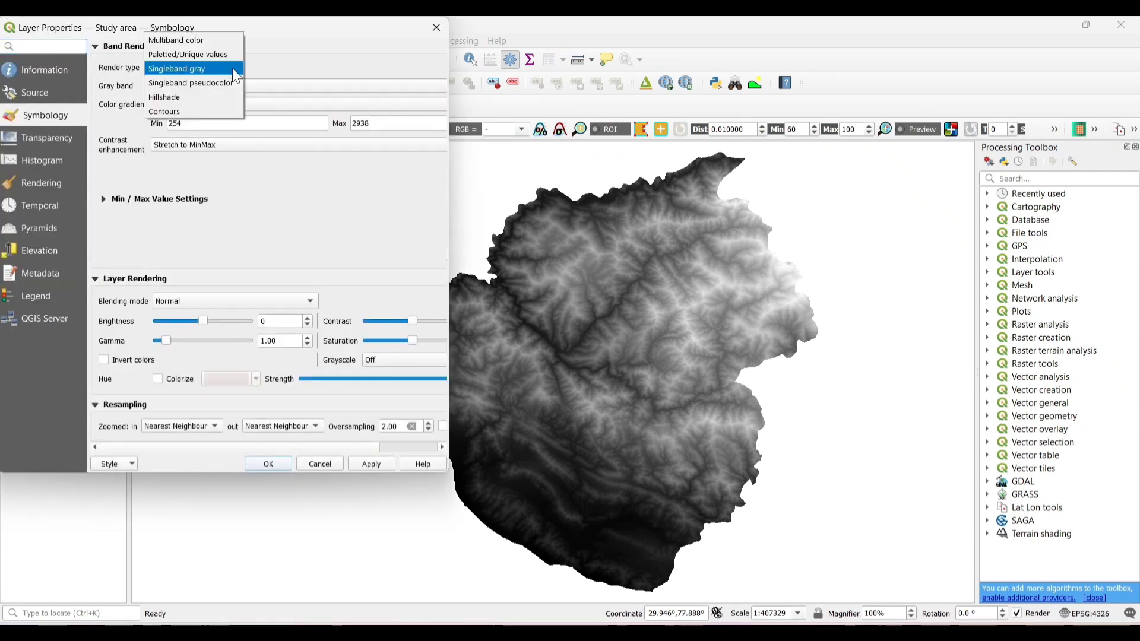
click(229, 81)
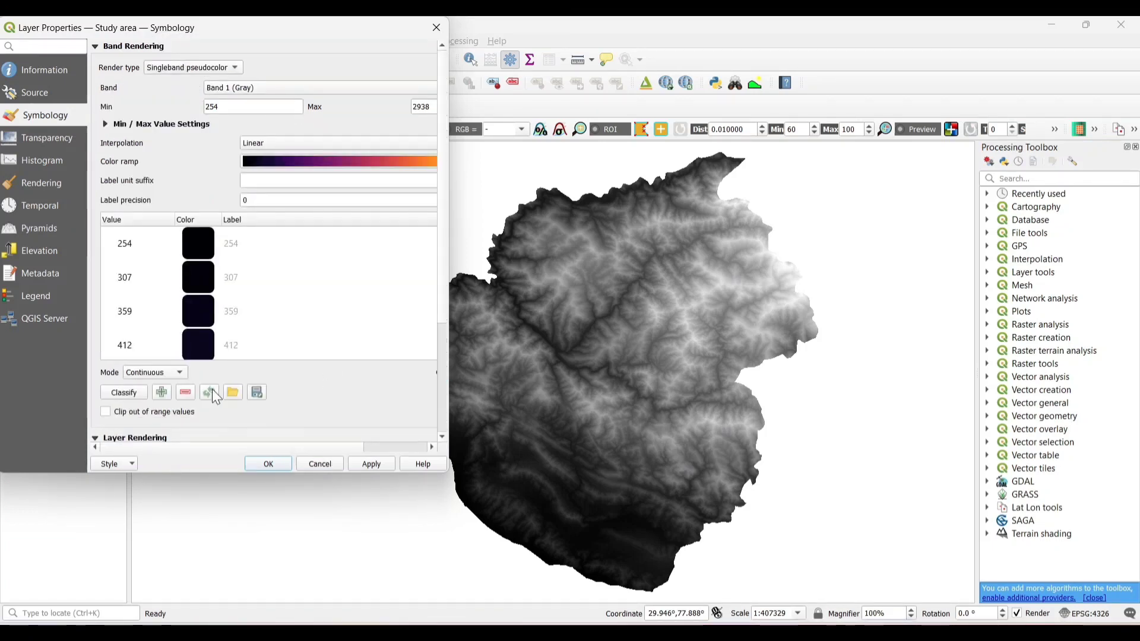
click(161, 404)
scroll(283, 430, right, 2)
scroll(282, 429, left, 2)
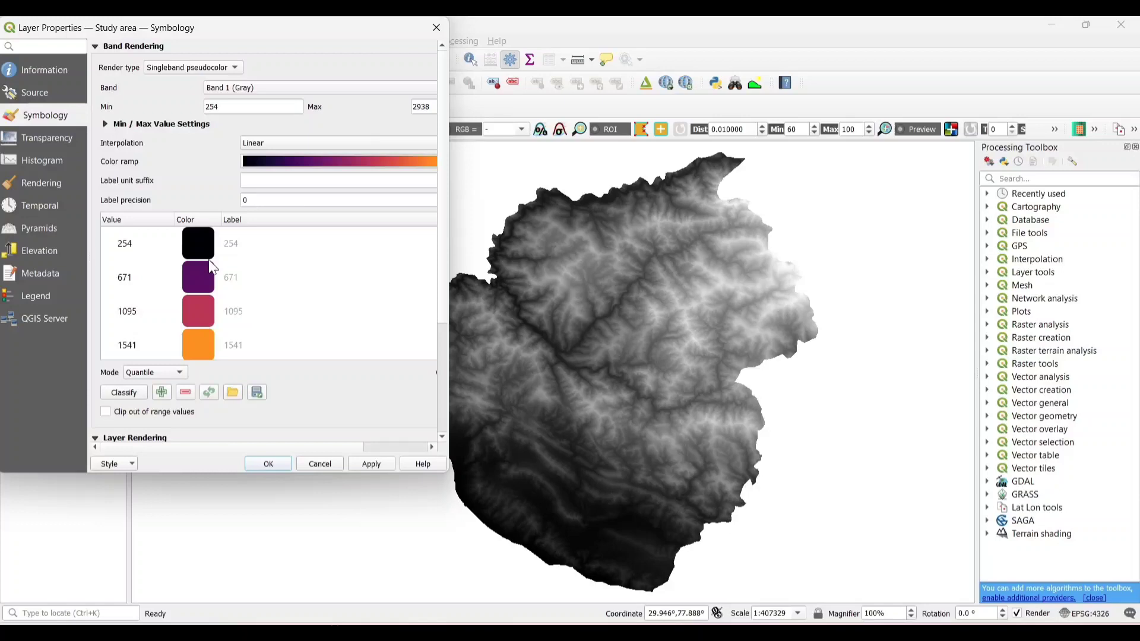
scroll(441, 285, down, 1)
scroll(441, 285, up, 2)
scroll(419, 275, right, 2)
scroll(419, 275, down, 2)
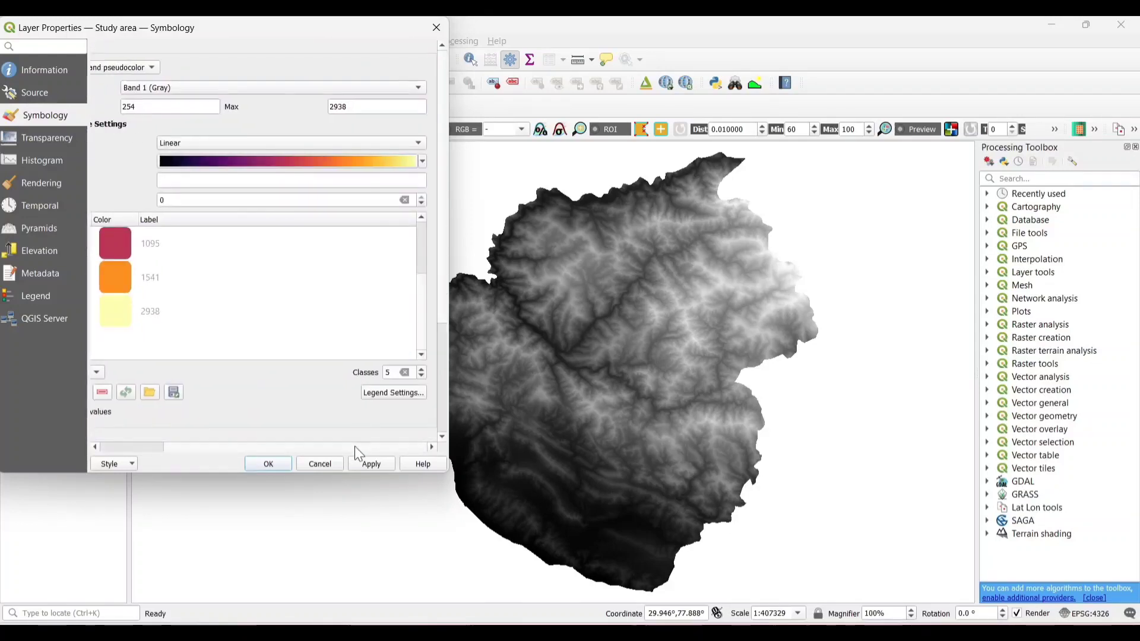
scroll(347, 413, left, 2)
drag(448, 252, 650, 252)
scroll(629, 251, up, 2)
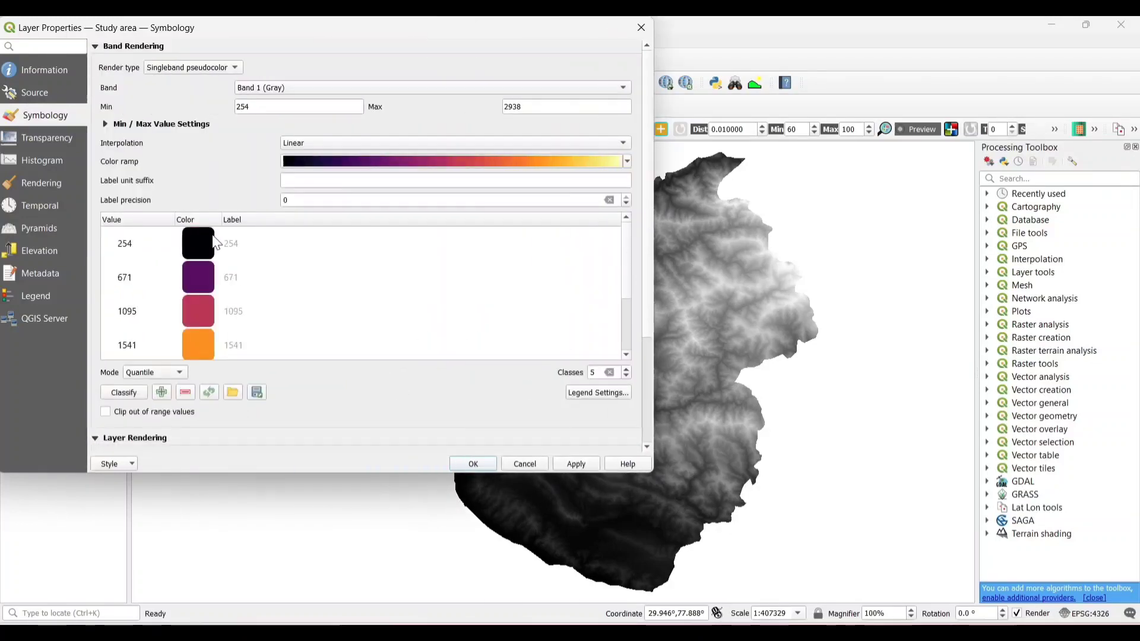
Recolour the 254 class pale beige and the 671 class light green.
double_click(198, 243)
click(493, 249)
drag(478, 266, 466, 315)
click(663, 460)
double_click(197, 277)
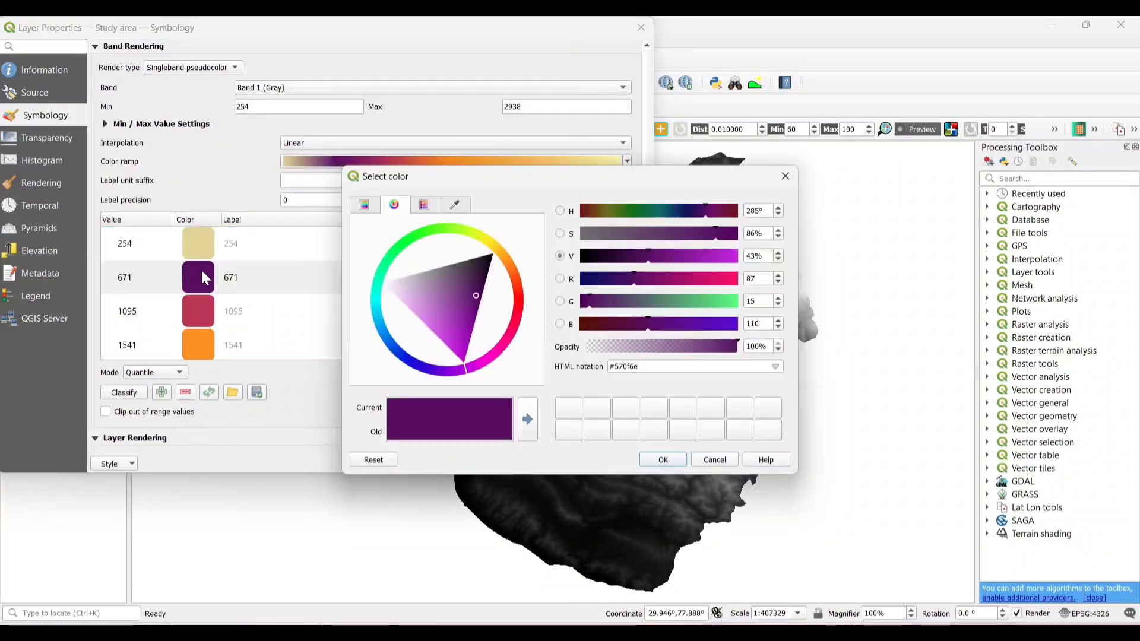
click(435, 231)
drag(440, 266, 429, 280)
click(663, 460)
Recolour the 1095 class salmon and the 1541 class brown.
double_click(202, 311)
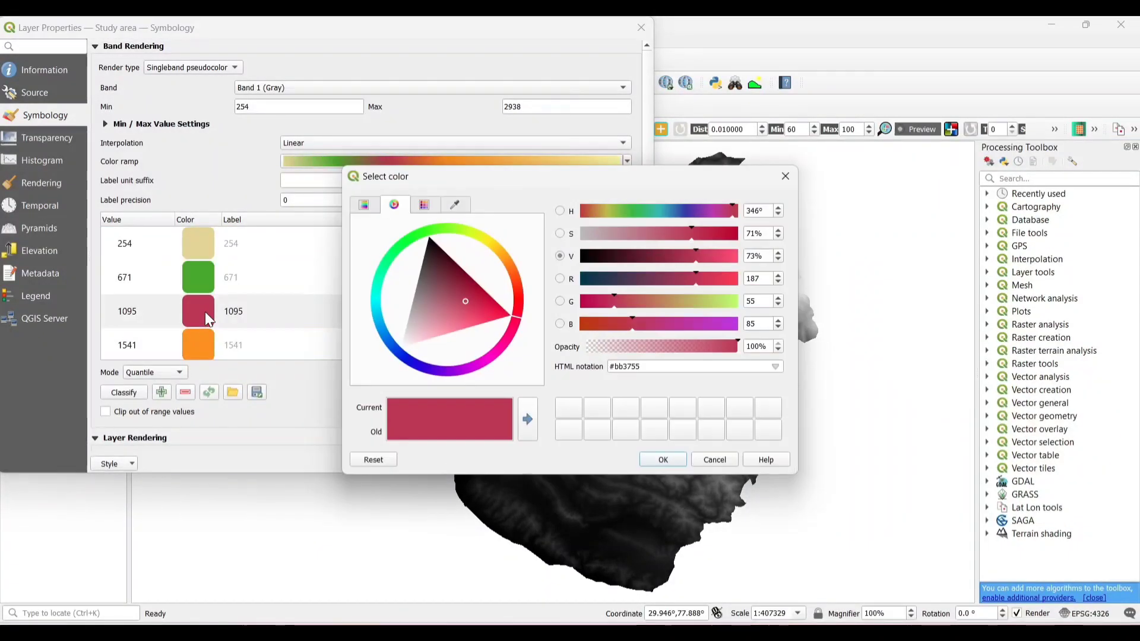
click(517, 280)
click(471, 286)
mouse_move(471, 286)
mouse_down()
mouse_move(454, 285)
mouse_move(478, 280)
mouse_move(458, 300)
mouse_up()
click(663, 459)
double_click(202, 345)
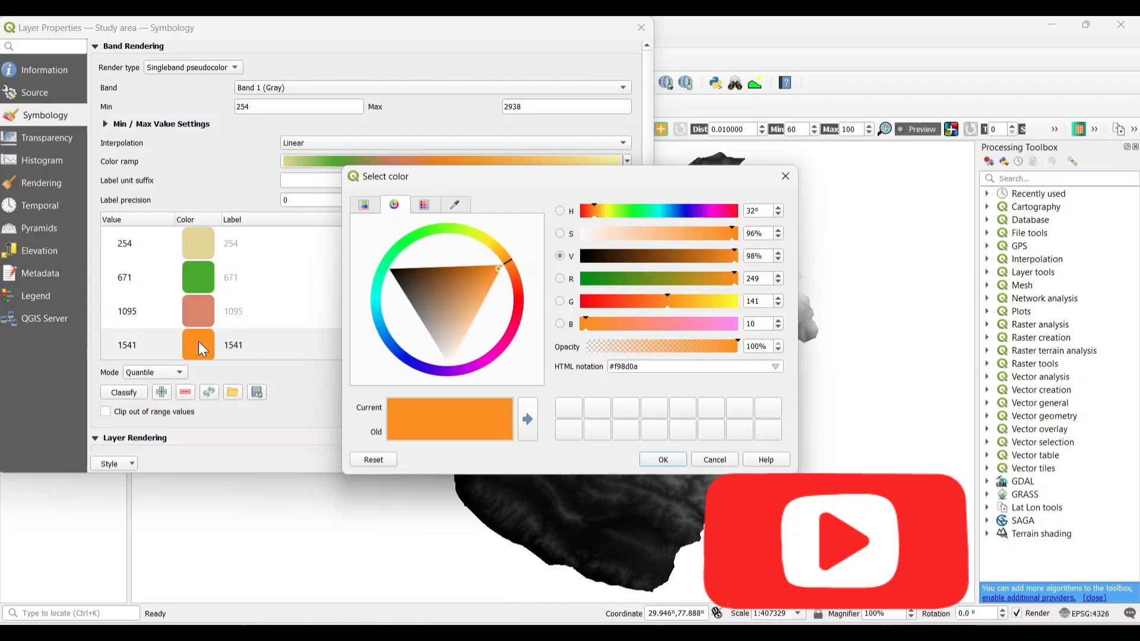
click(477, 301)
click(433, 286)
click(663, 460)
Make the 2938 class near-white and apply the new colour ramp to the map.
scroll(627, 305, down, 2)
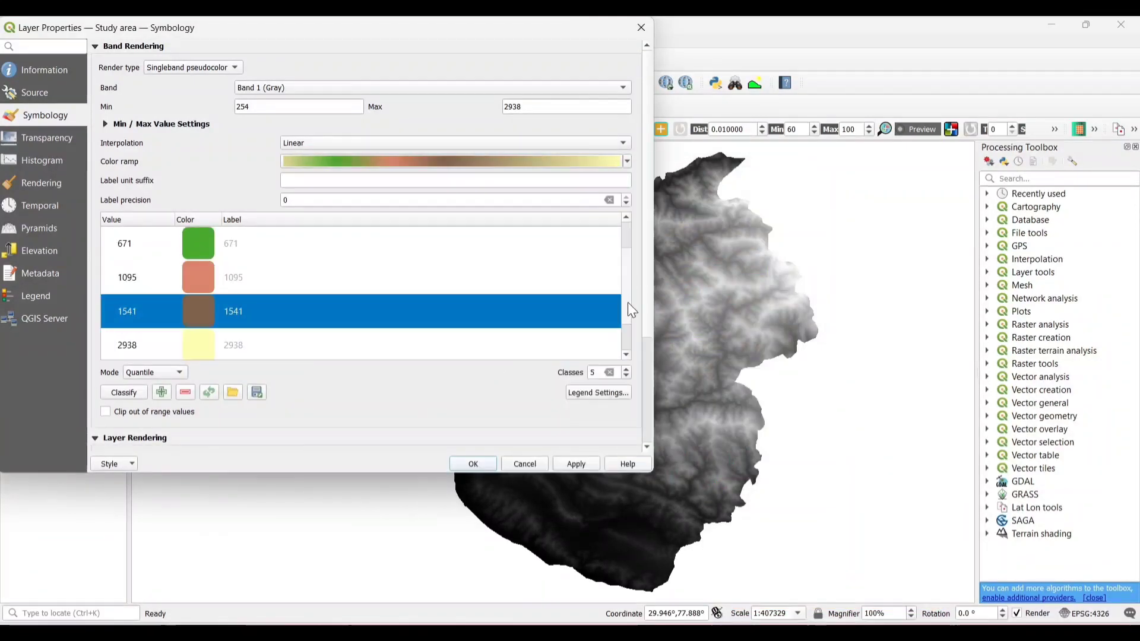
double_click(207, 323)
drag(469, 338, 481, 349)
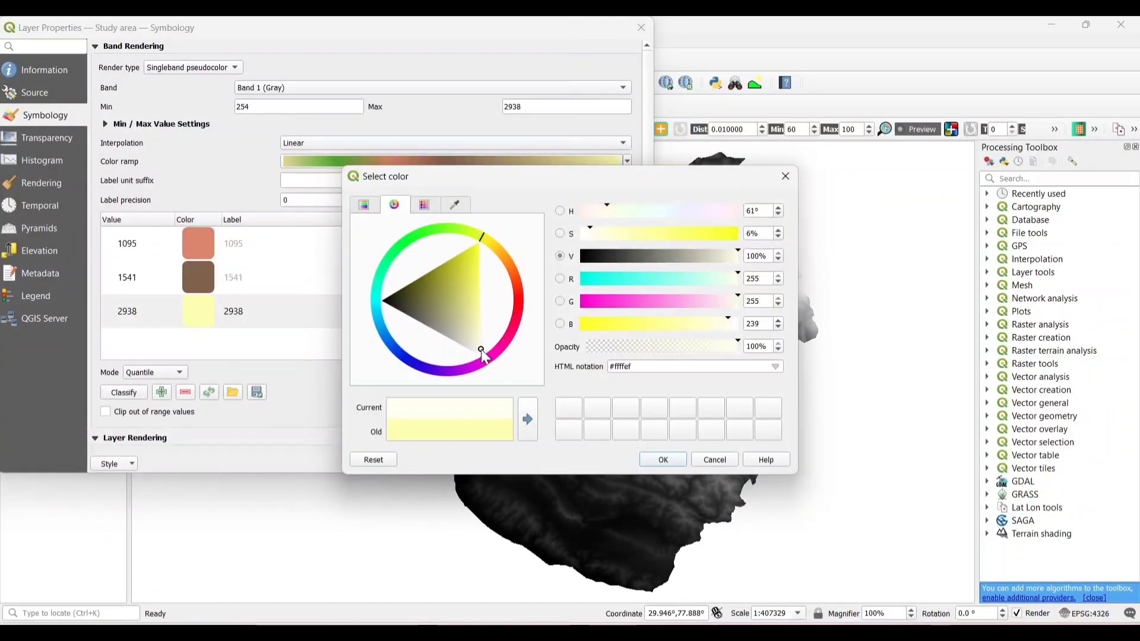
click(662, 459)
click(576, 465)
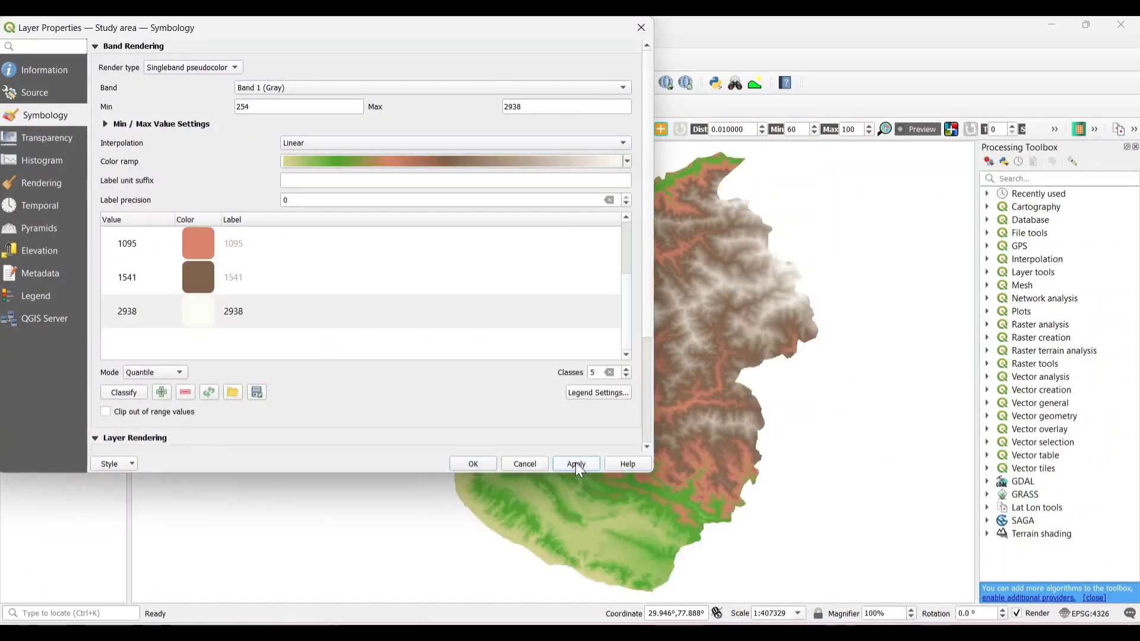
Keep the new ramp and launch the Qgis2threejs Exporter from the plugin commands.
click(481, 463)
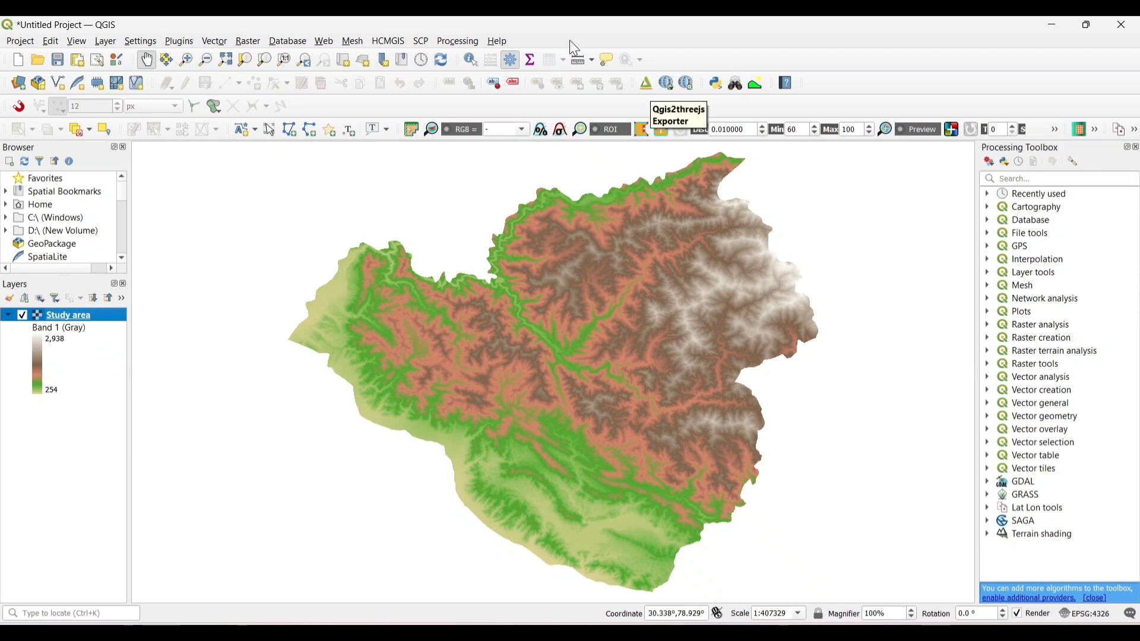
click(175, 44)
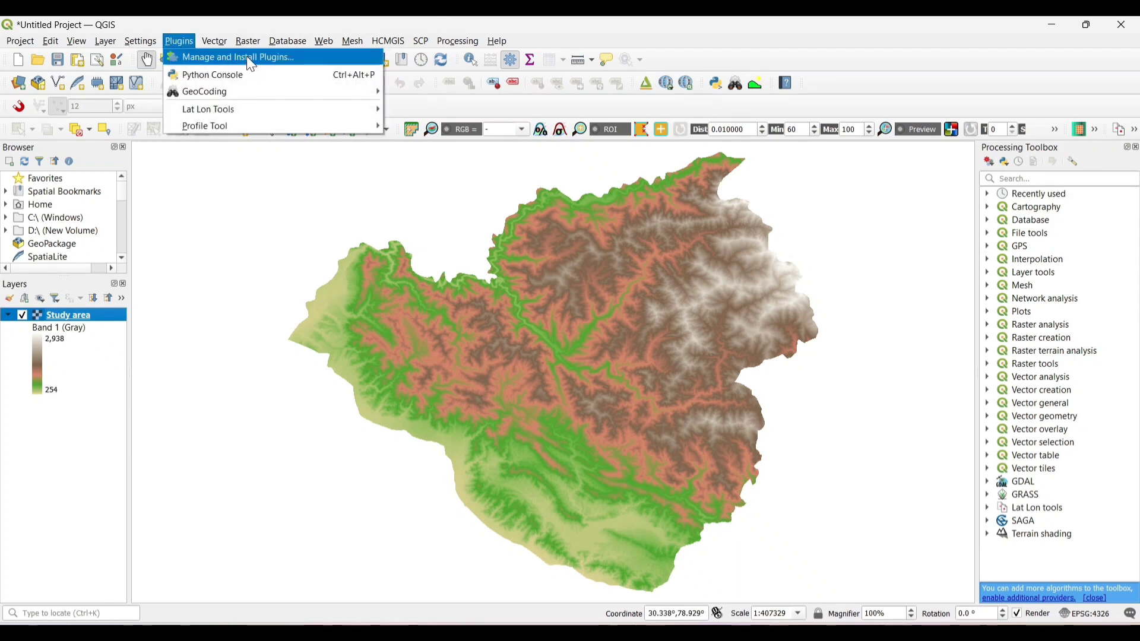
click(645, 82)
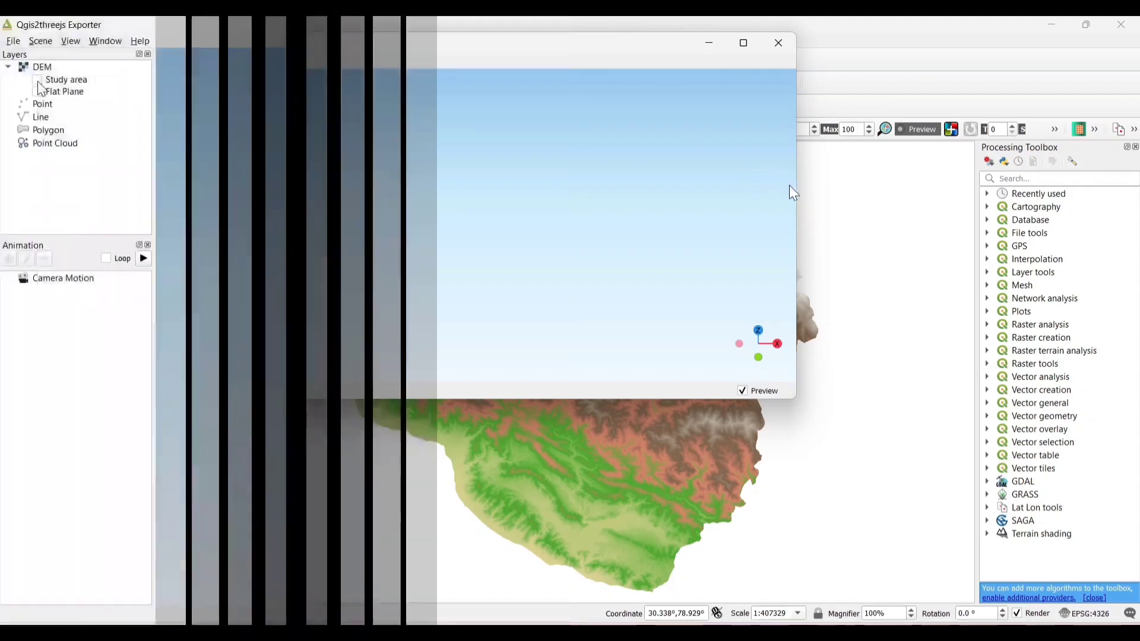
Enable the Study area DEM layer and orbit the 3D preview around the terrain.
click(38, 80)
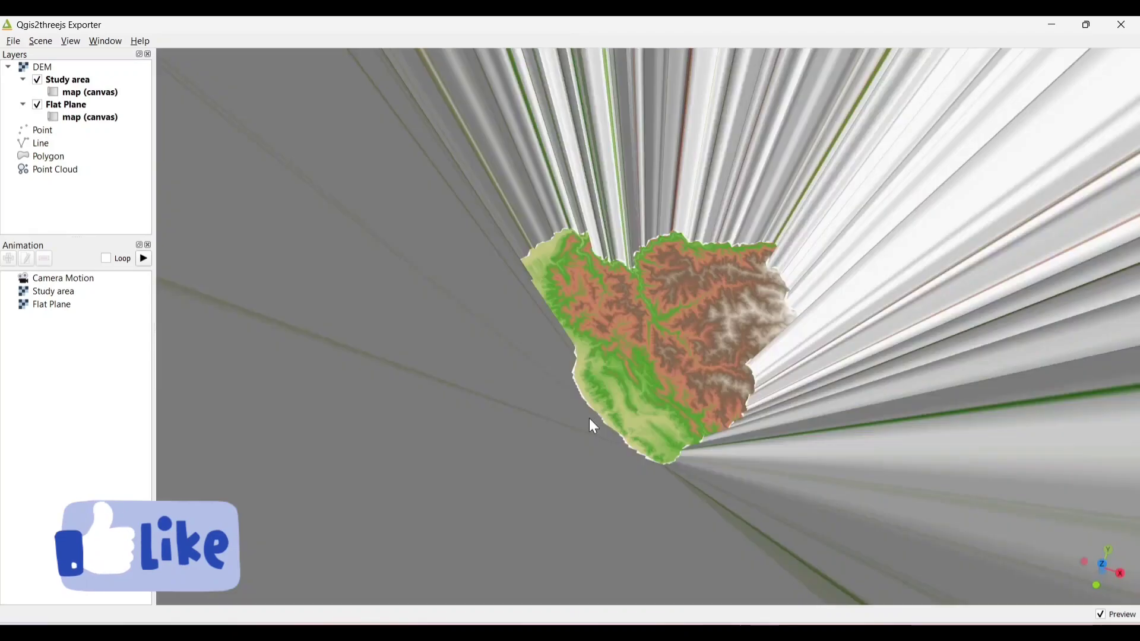
drag(589, 419, 625, 415)
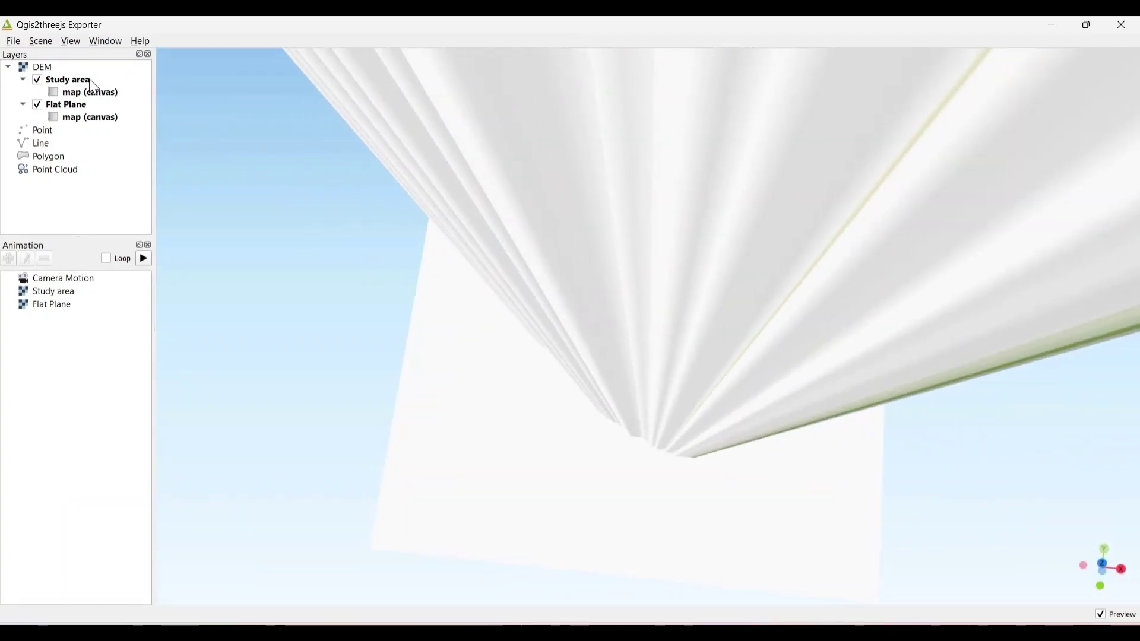
click(41, 43)
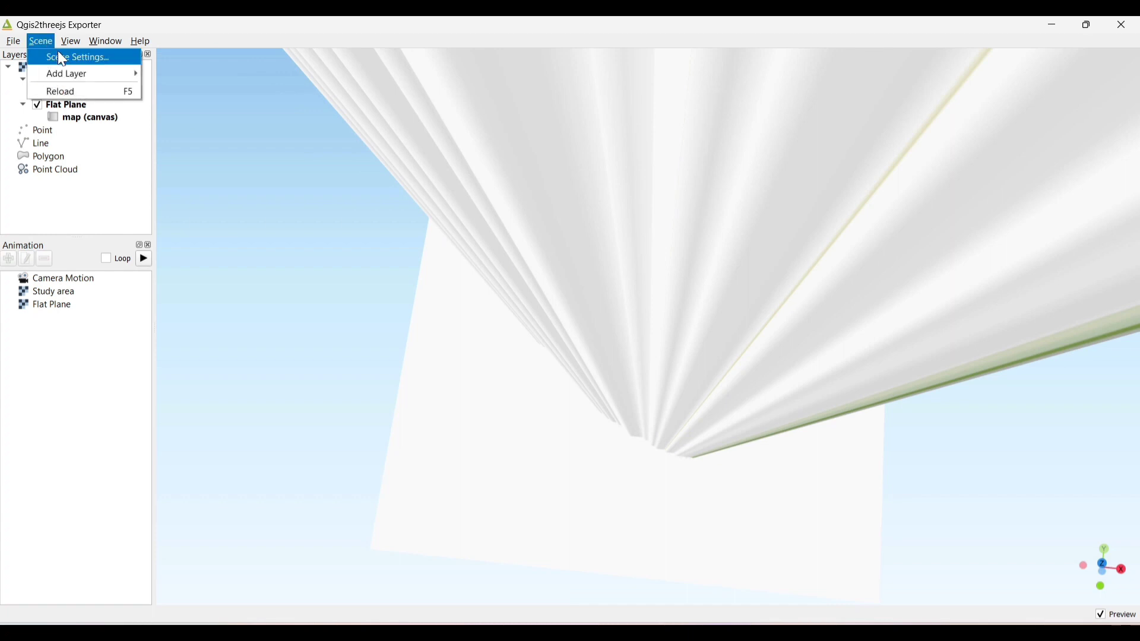
Set the scene Z exaggeration to 0.00001 with the origin at the base extent centre.
click(83, 60)
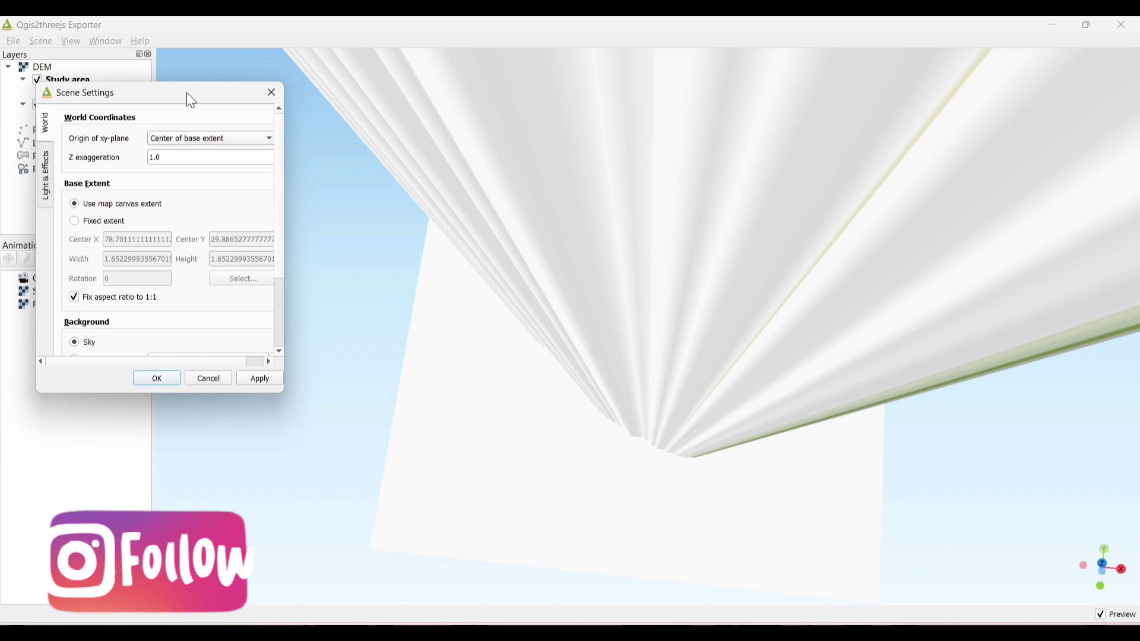
click(263, 147)
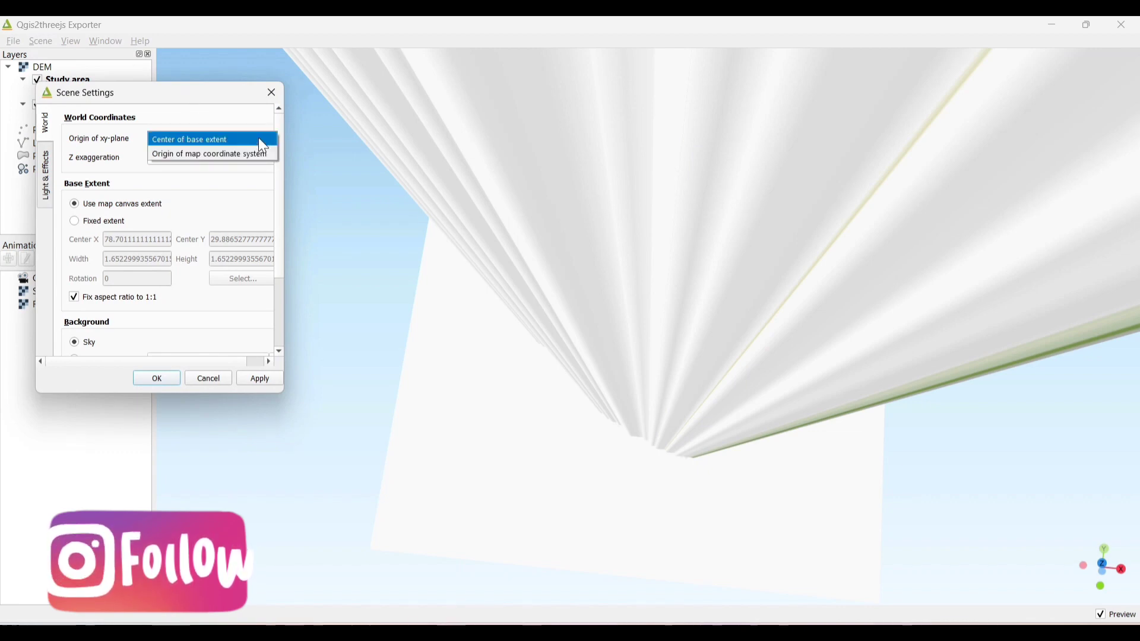
click(262, 146)
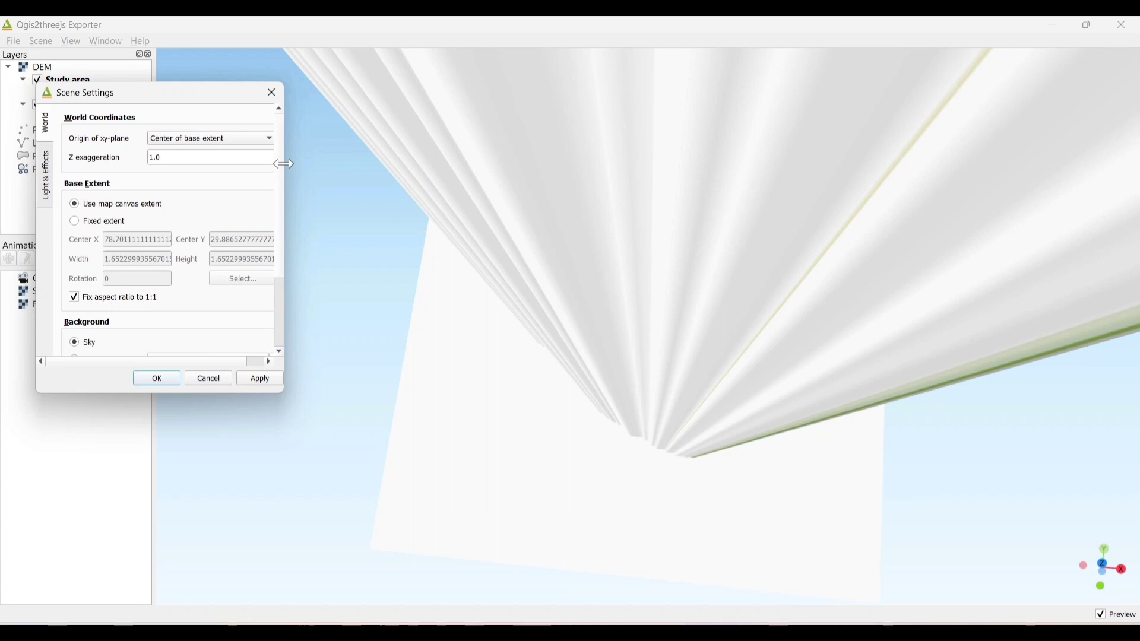
drag(283, 164, 355, 168)
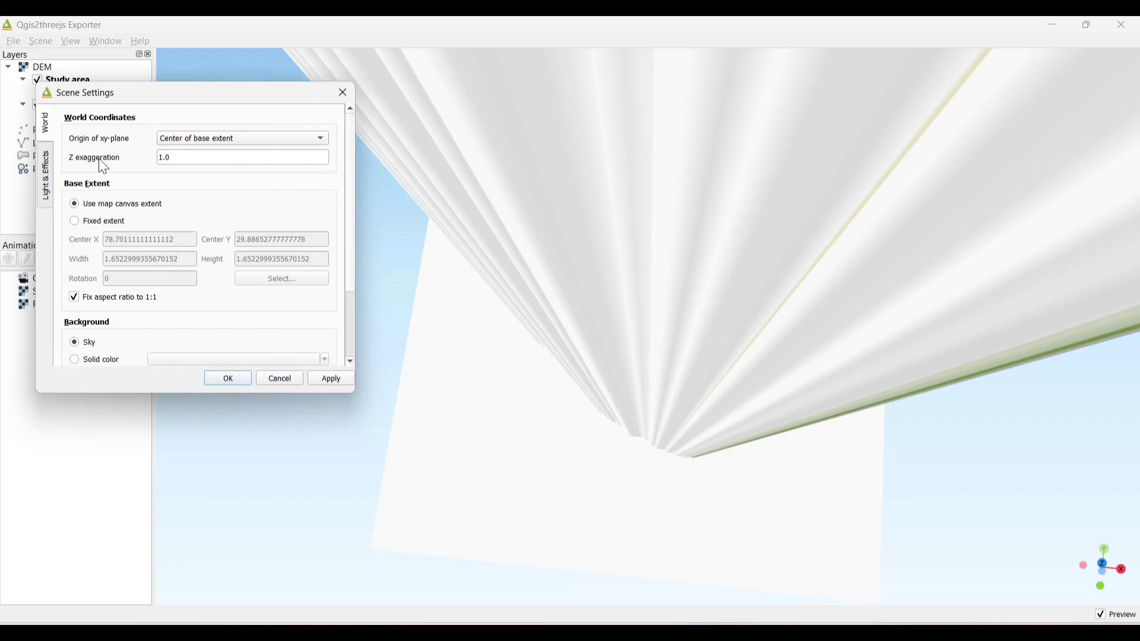
click(183, 157)
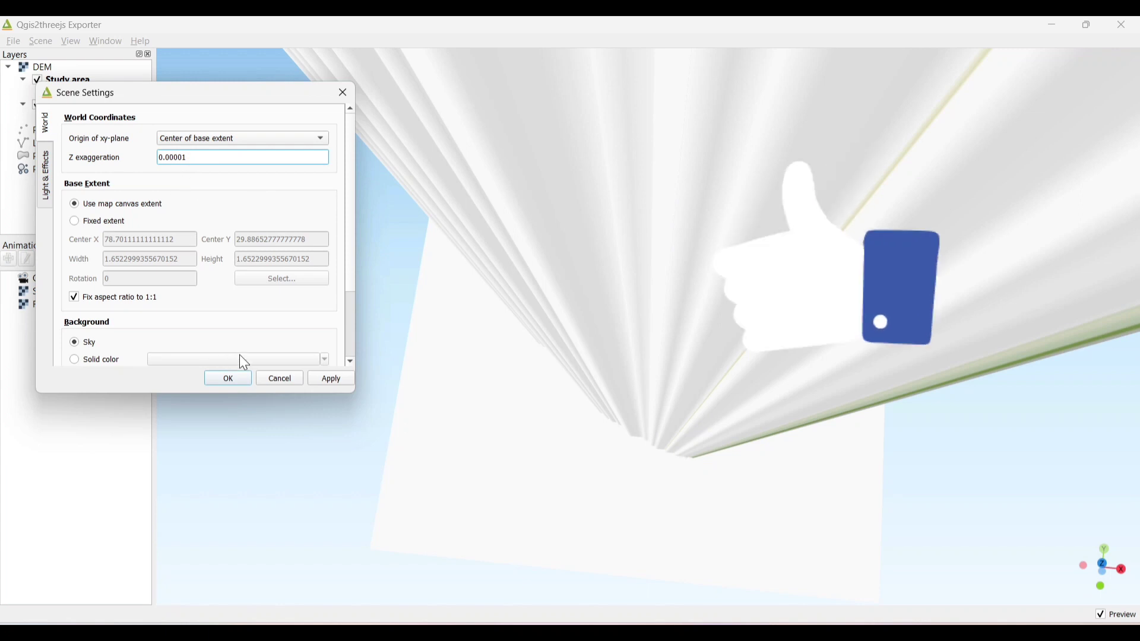
drag(354, 252, 350, 311)
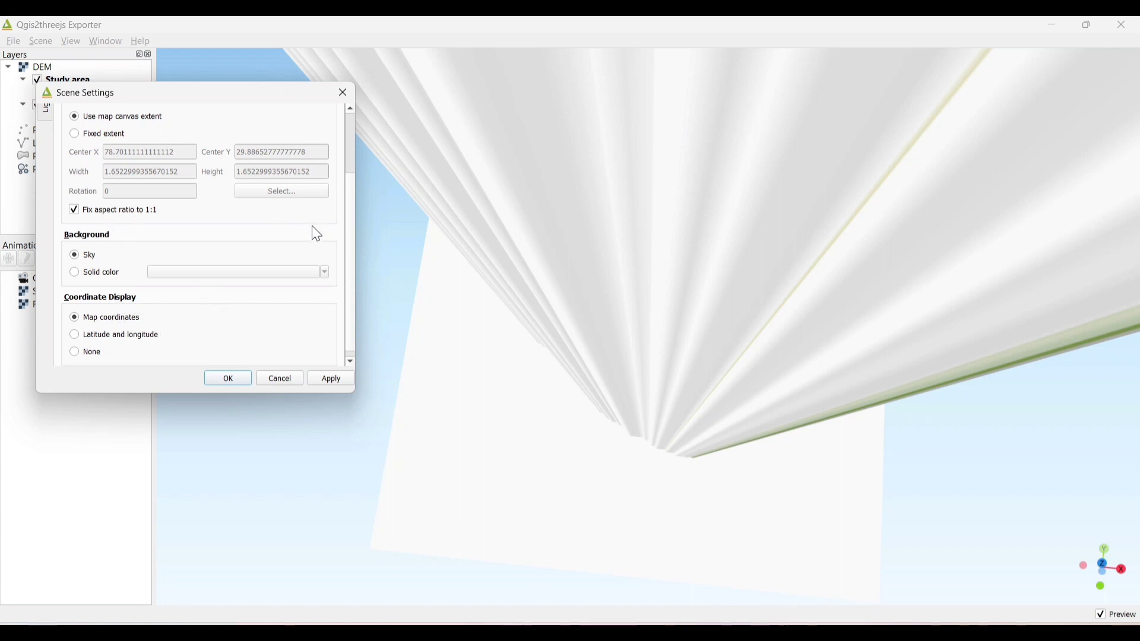
drag(350, 240, 351, 154)
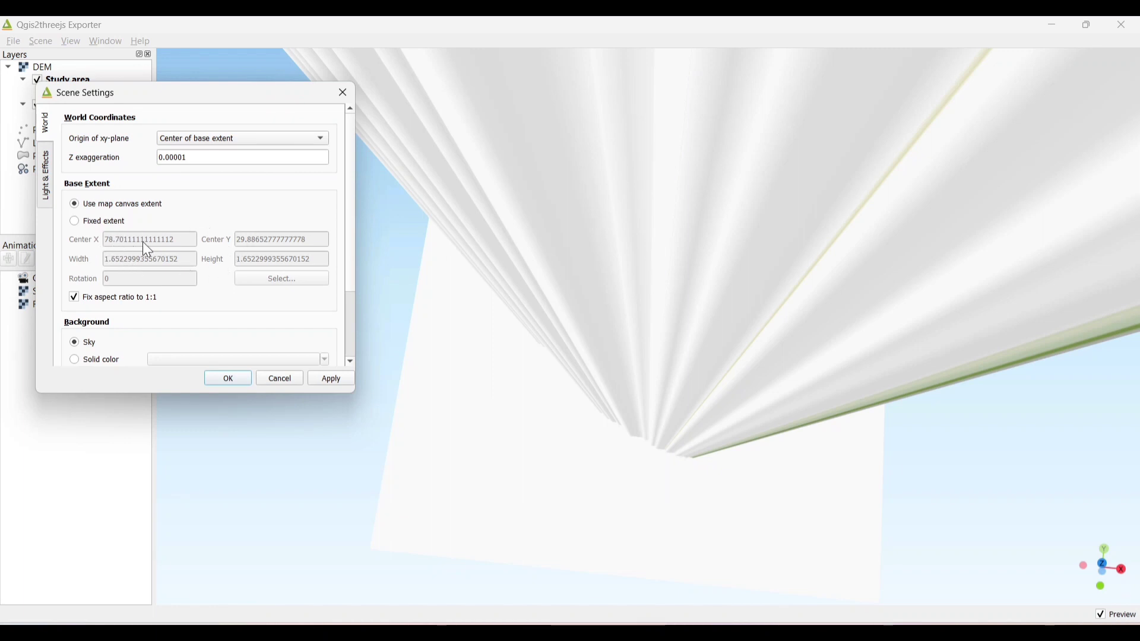
click(331, 378)
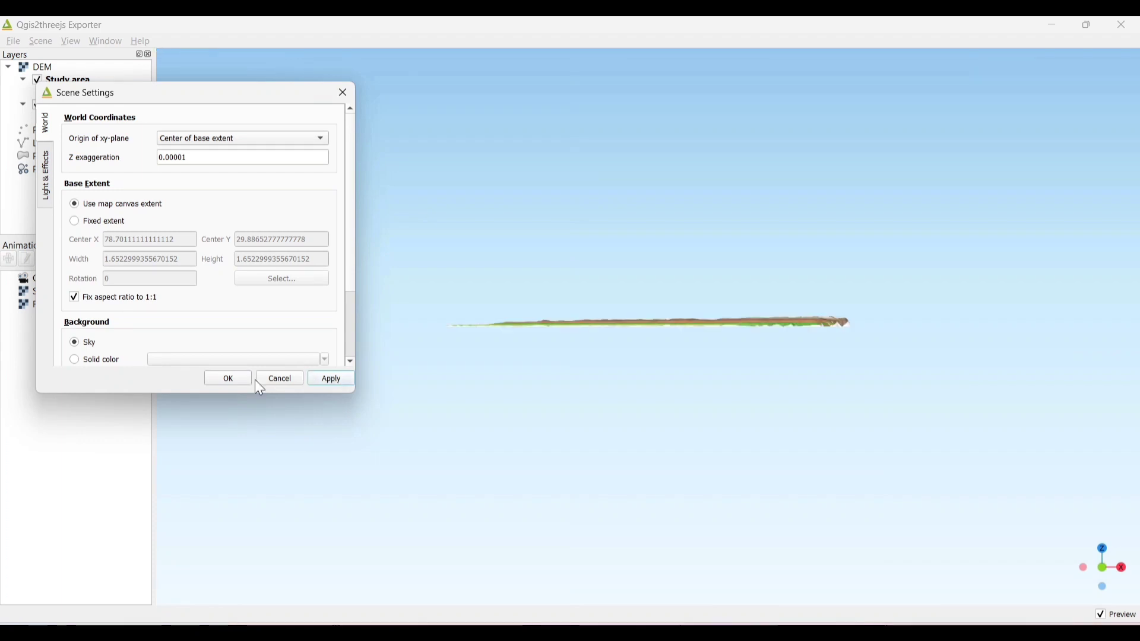
click(238, 379)
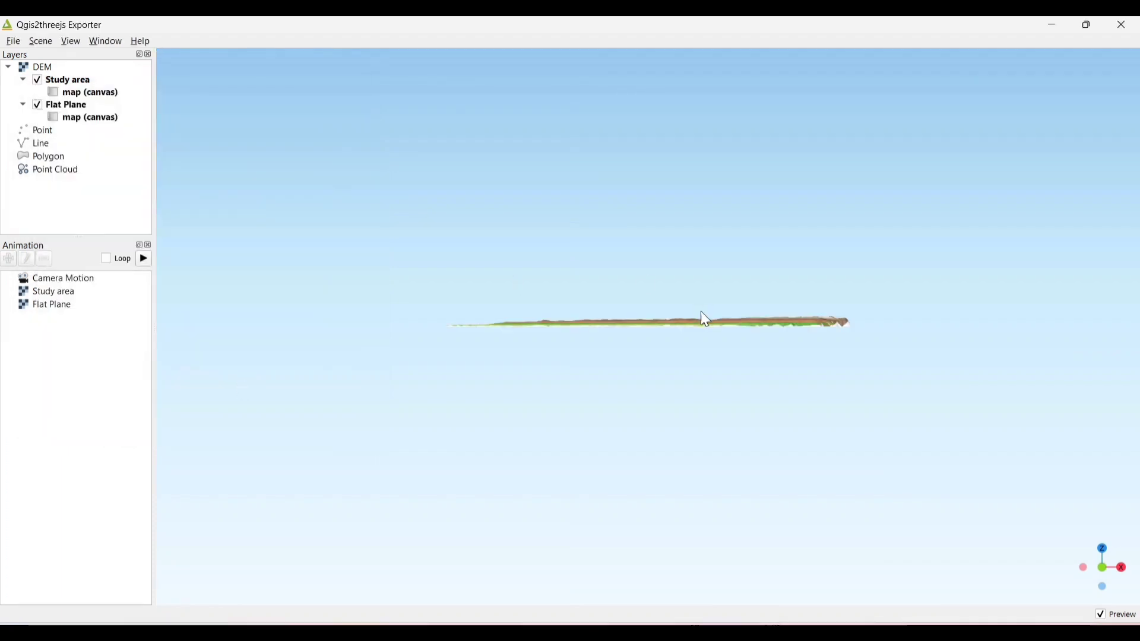
Give the Study area texture a 4096 px width and a transparent background.
drag(701, 311, 674, 473)
double_click(87, 80)
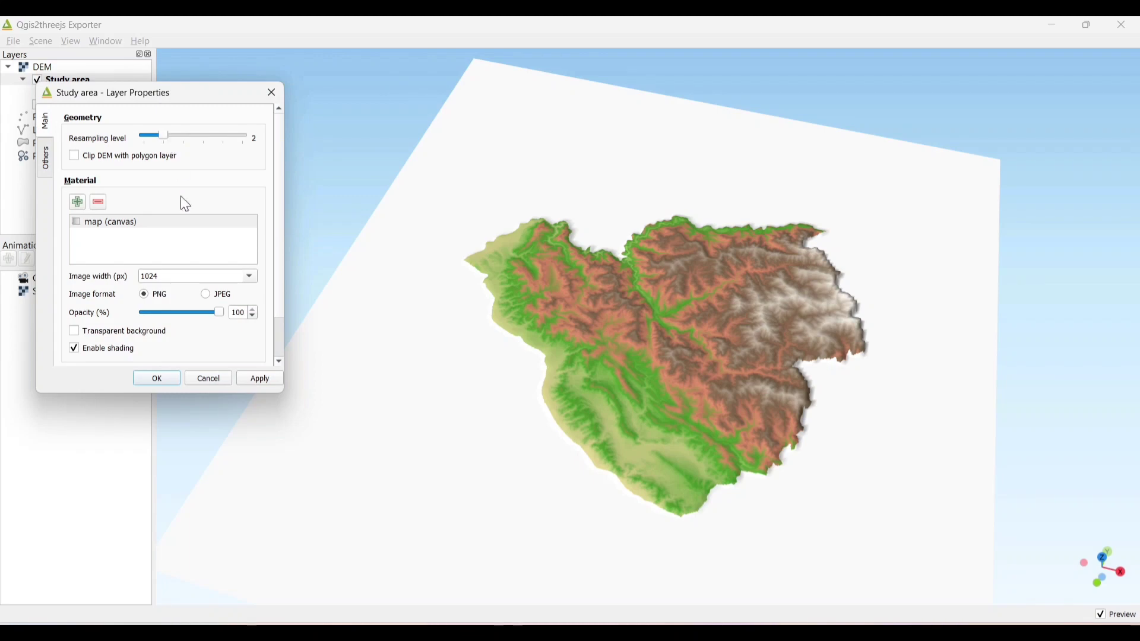
click(249, 277)
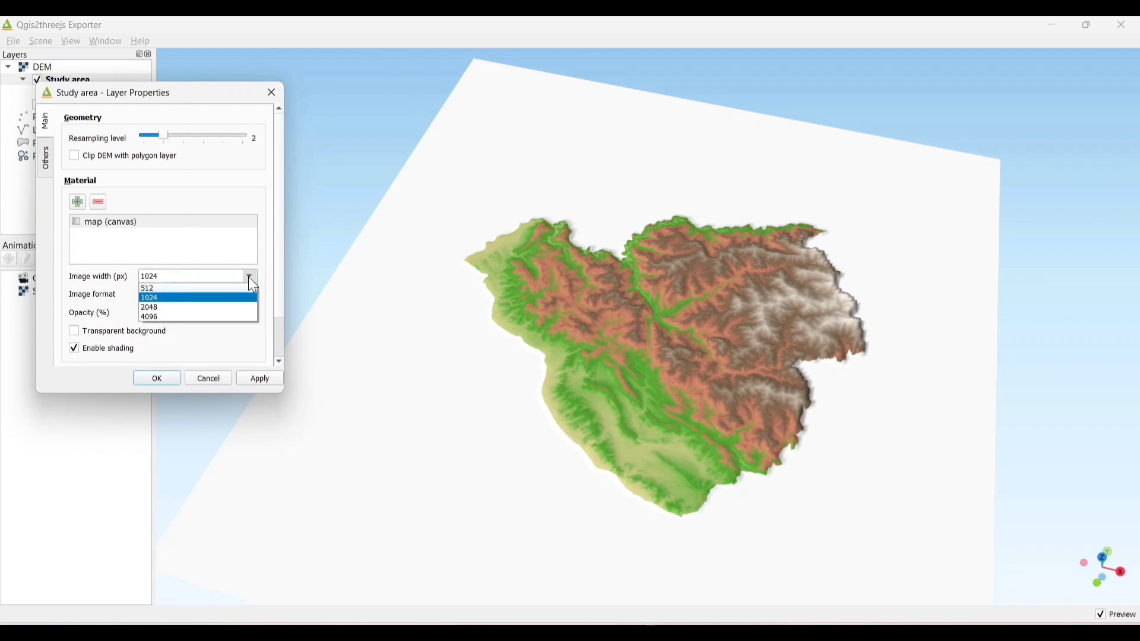
click(171, 319)
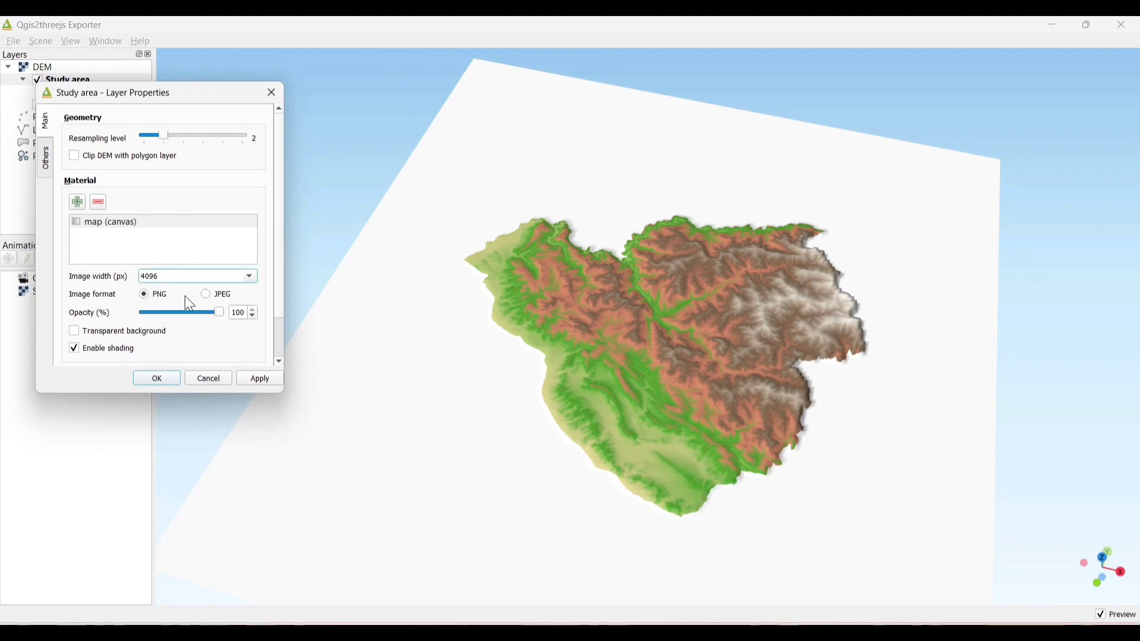
click(74, 331)
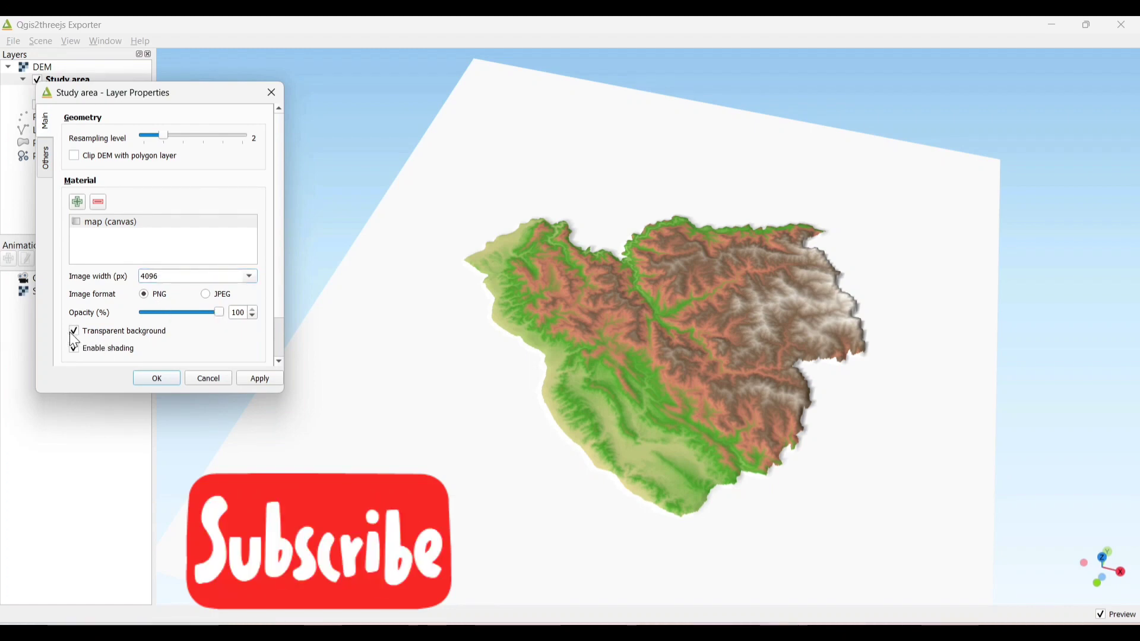
click(255, 381)
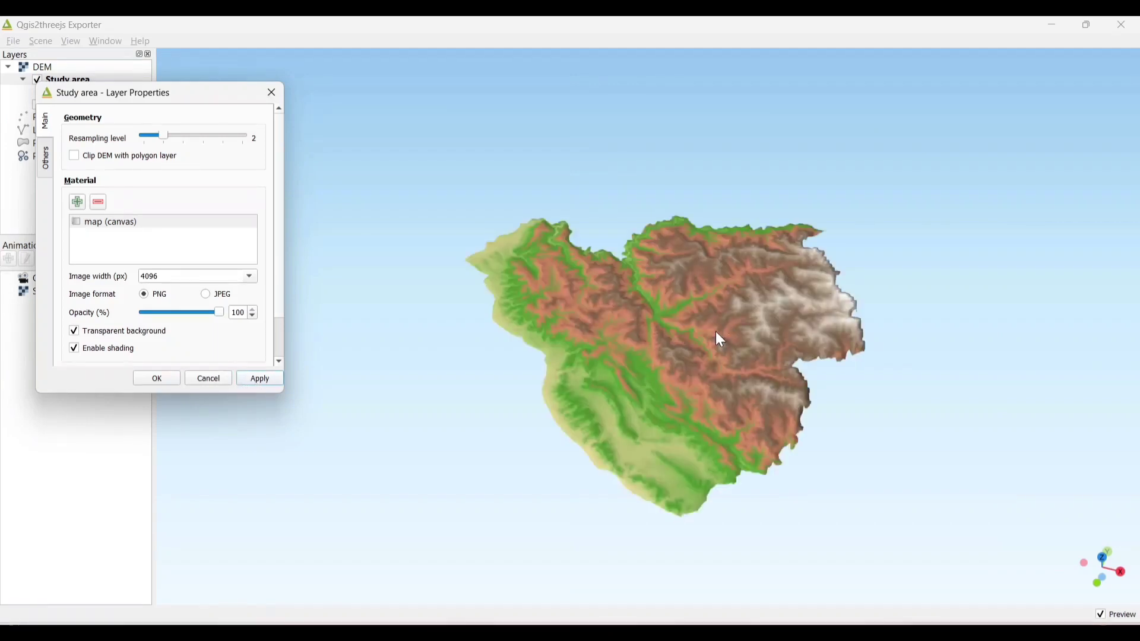
drag(716, 332, 709, 263)
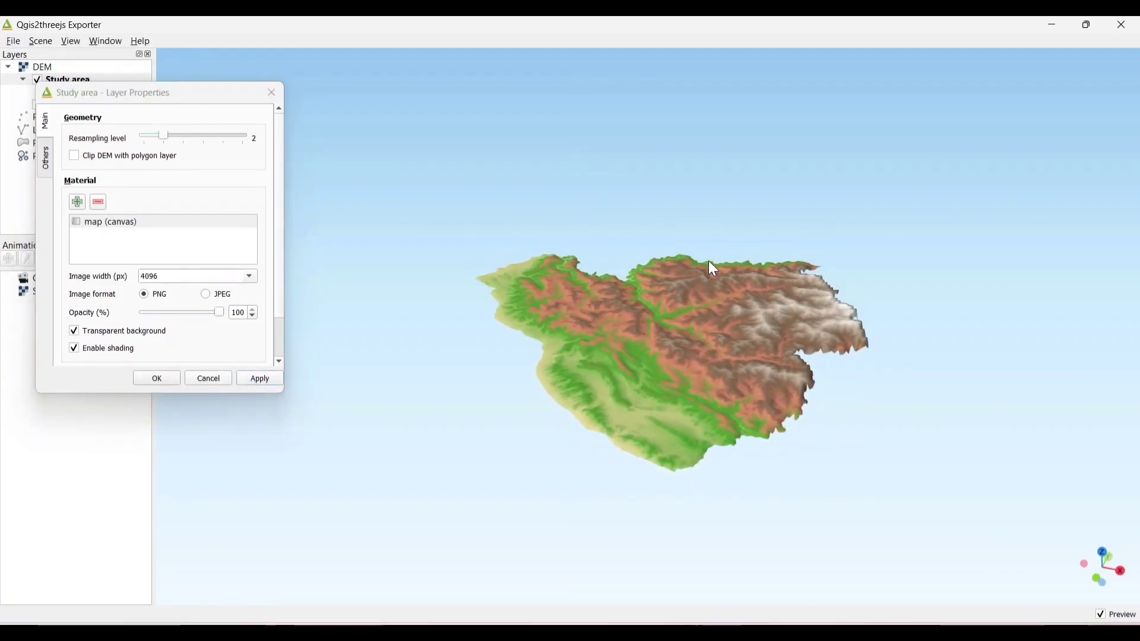
Change the scene Z exaggeration from 0.00001 to 0.00005 and rotate the raised terrain.
click(169, 378)
click(41, 41)
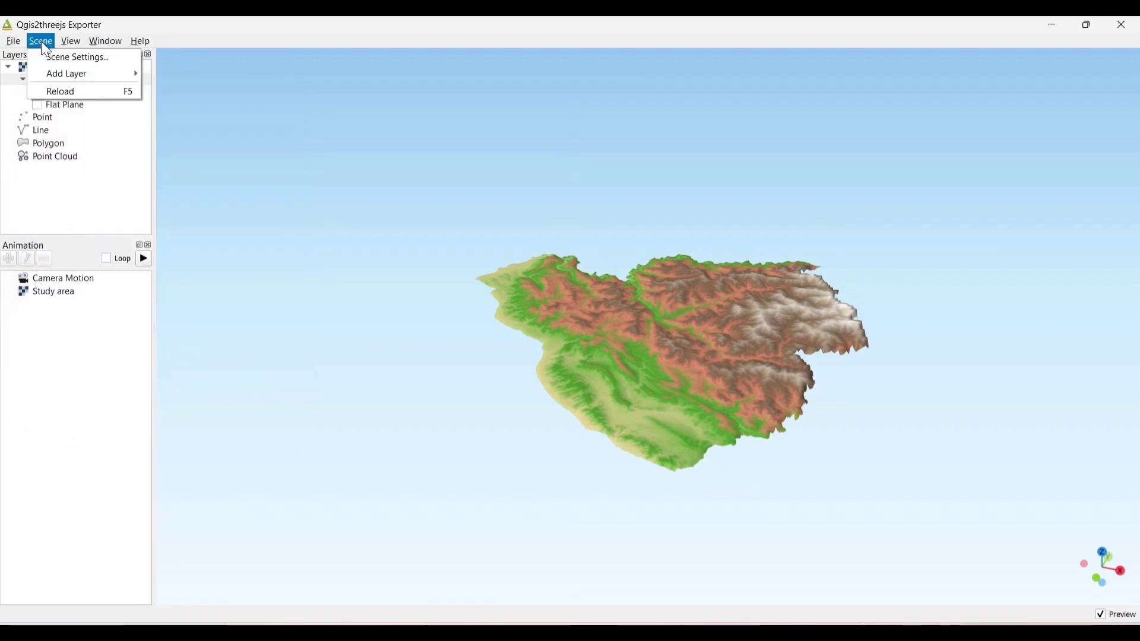
click(59, 51)
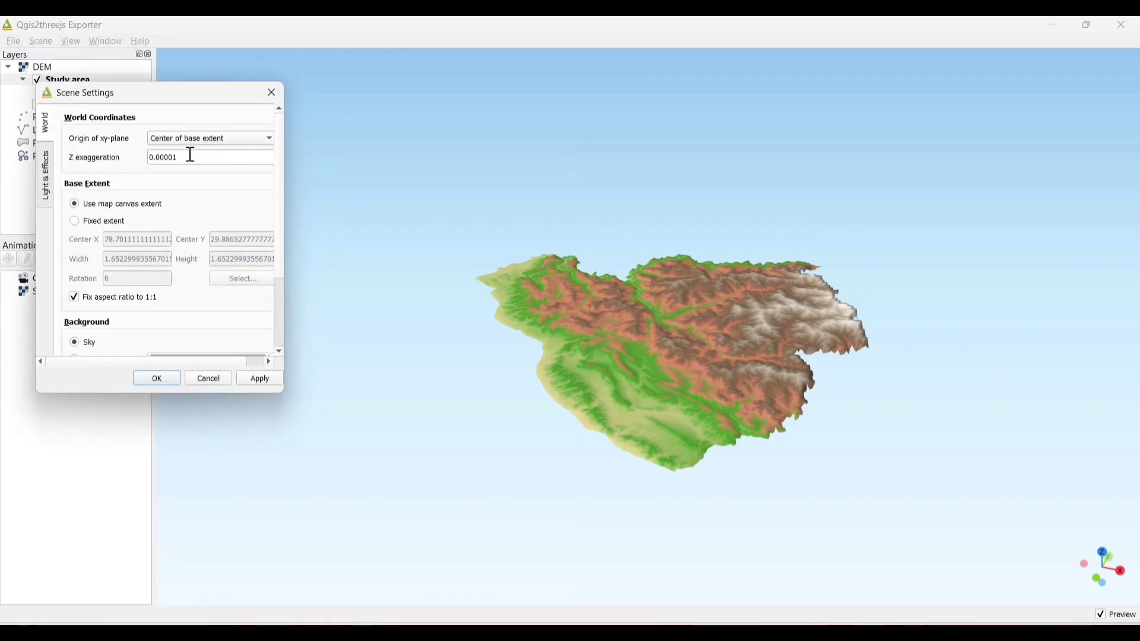
click(190, 155)
key(BackSpace)
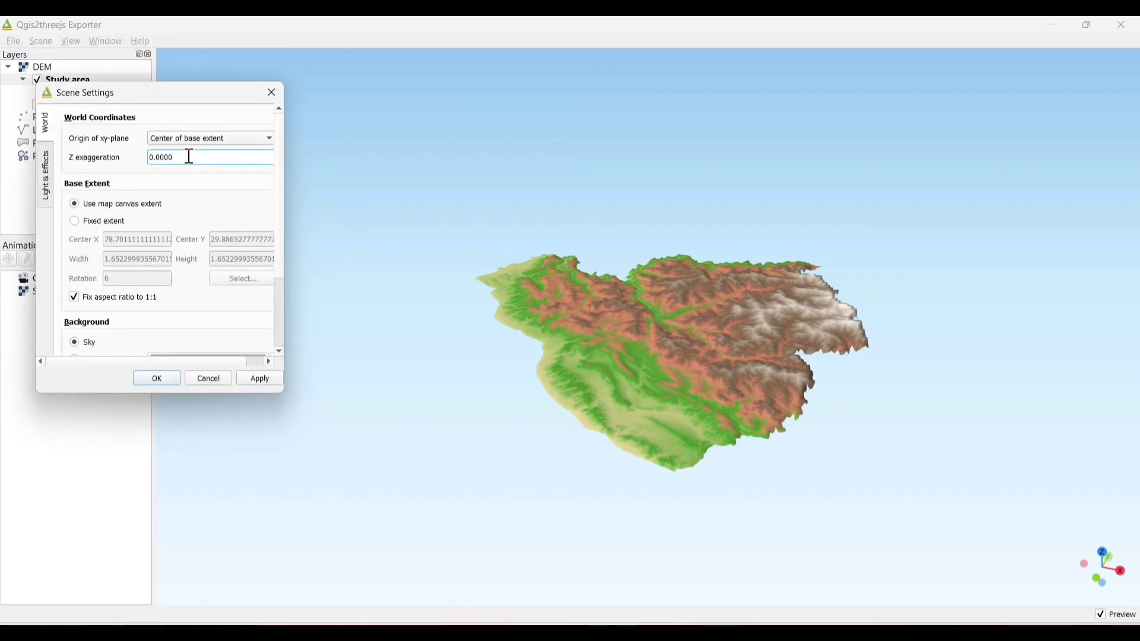
text(5)
click(259, 378)
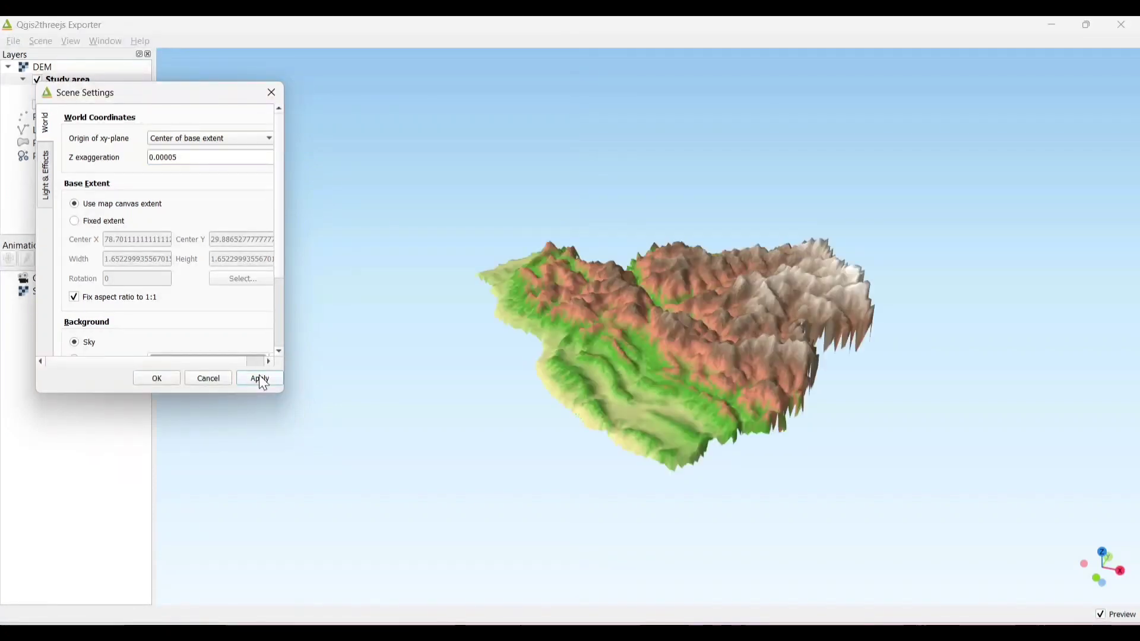
click(154, 378)
drag(644, 363, 806, 337)
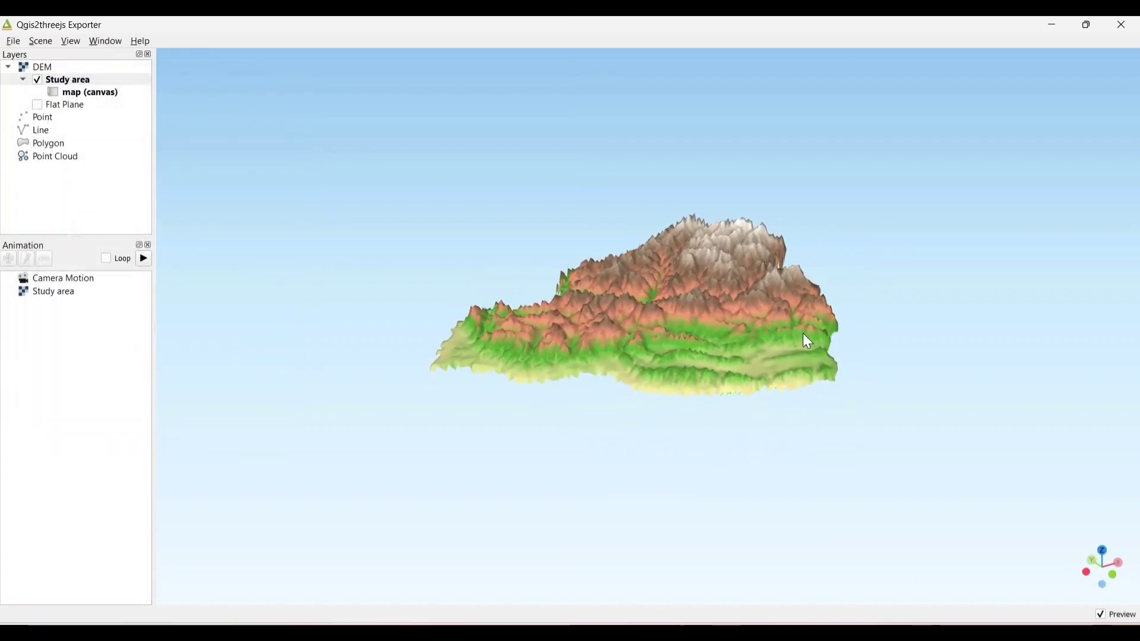
Re-enable the Flat Plane and save the 3D view as a 1657 × 937 px PNG.
click(68, 79)
click(38, 105)
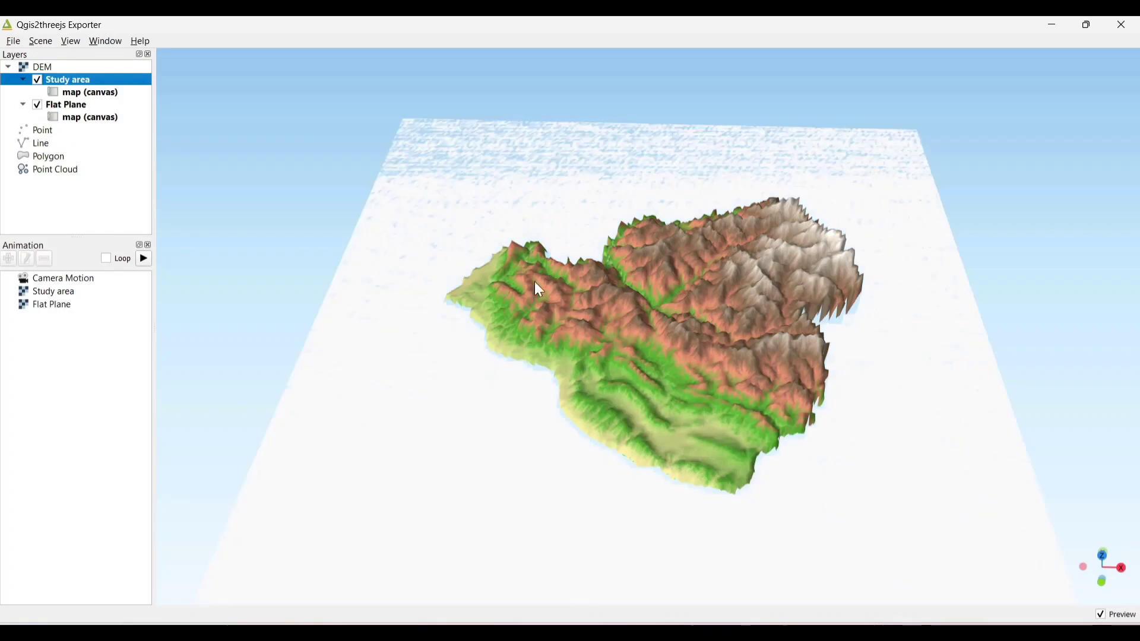
click(13, 41)
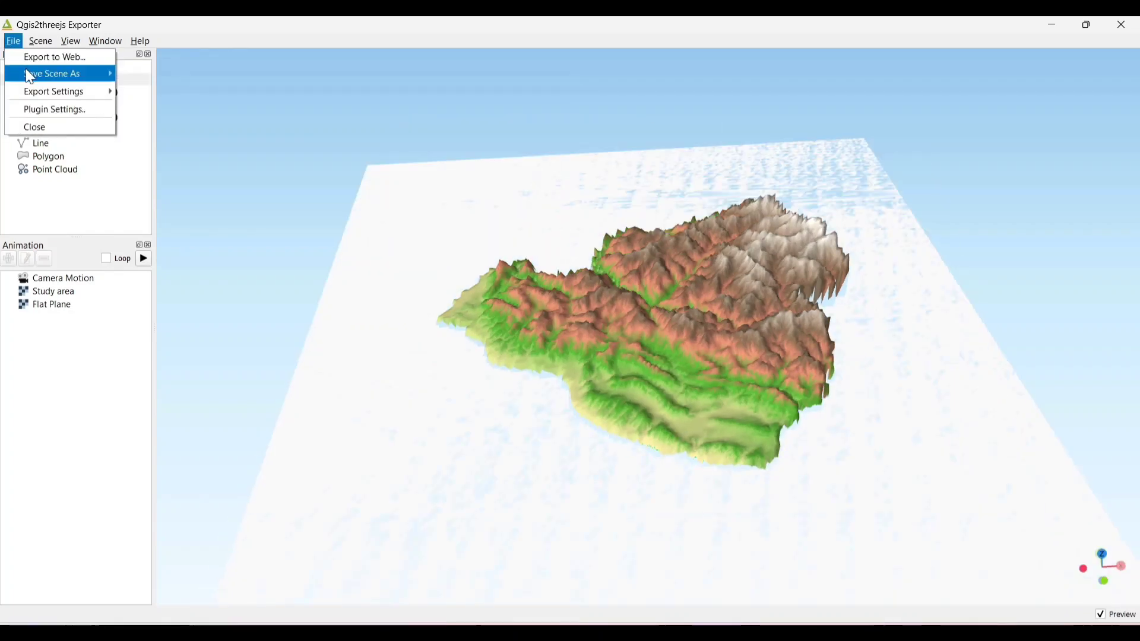
mouse_move(27, 70)
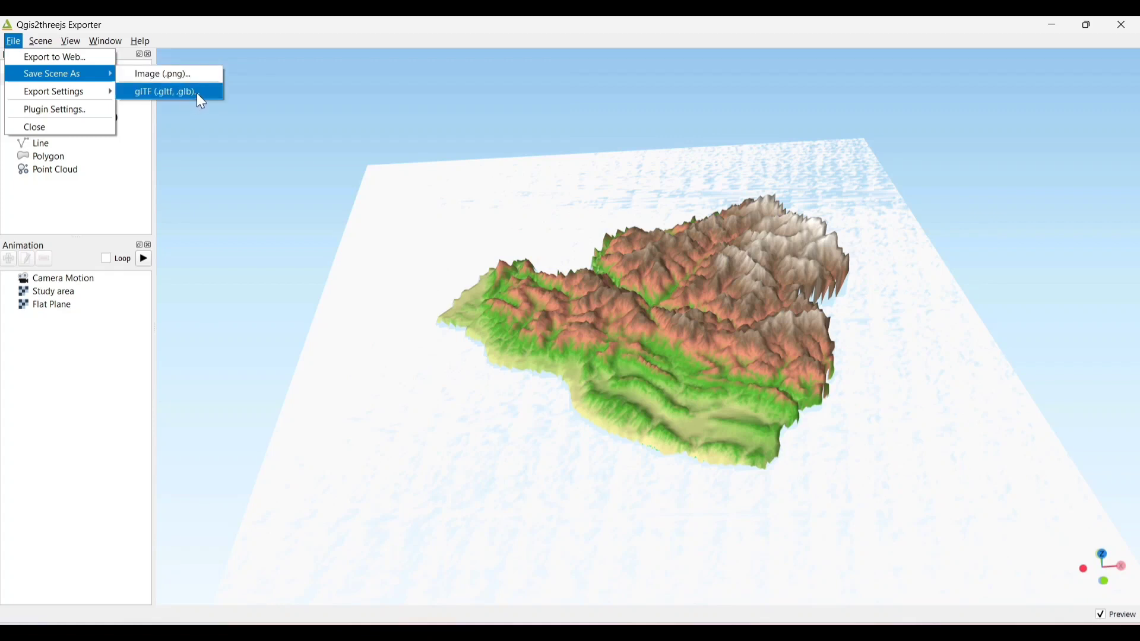
mouse_move(83, 72)
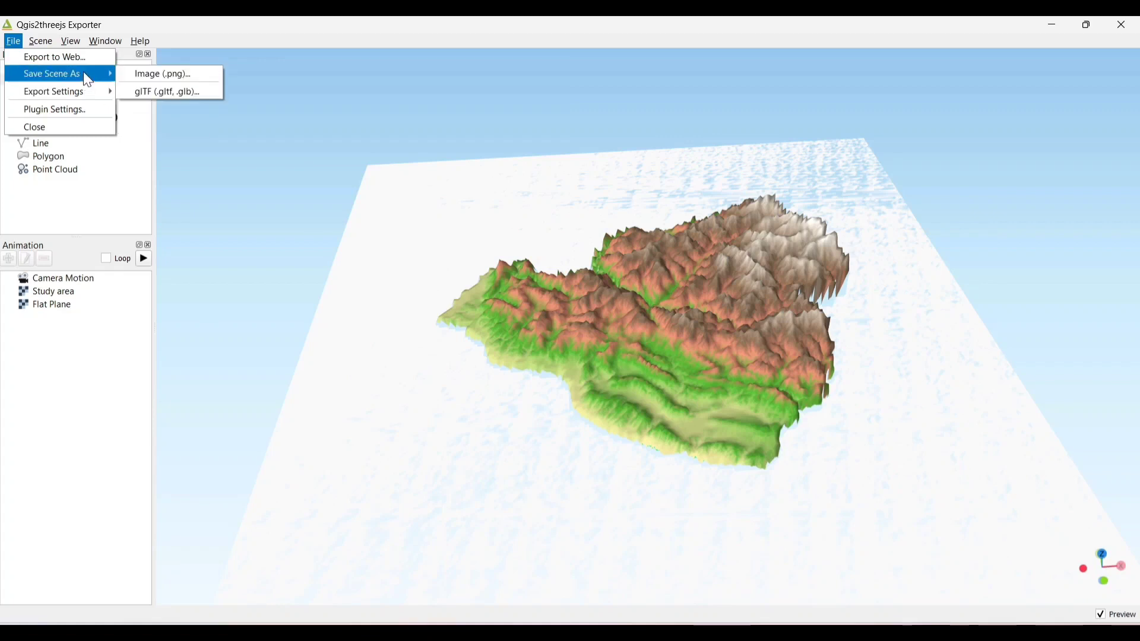
click(197, 78)
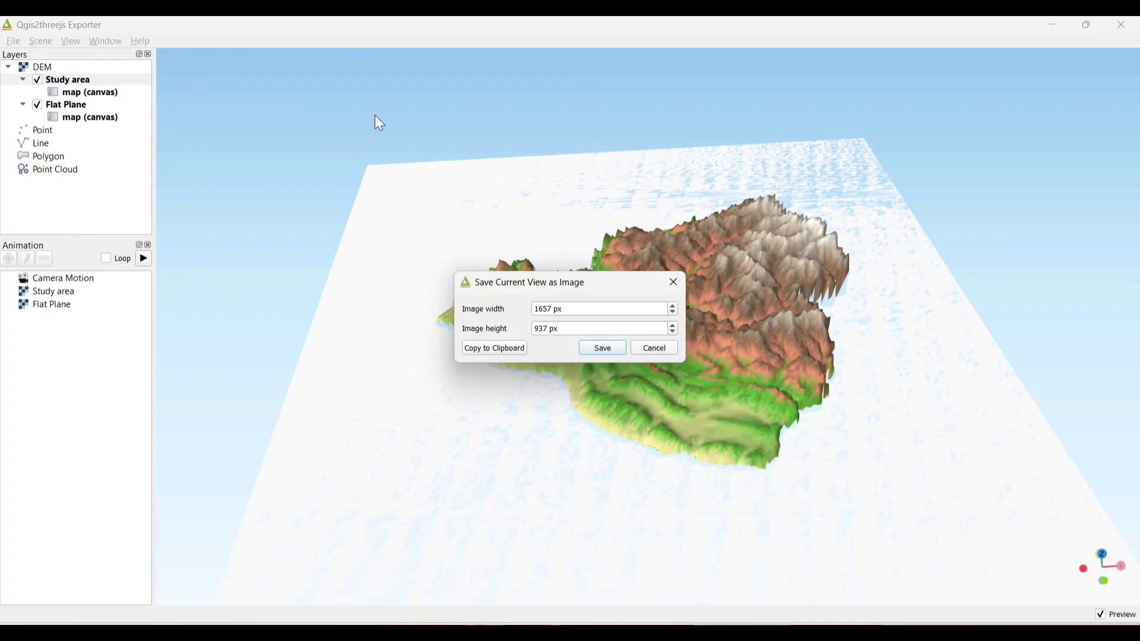
click(620, 348)
click(897, 552)
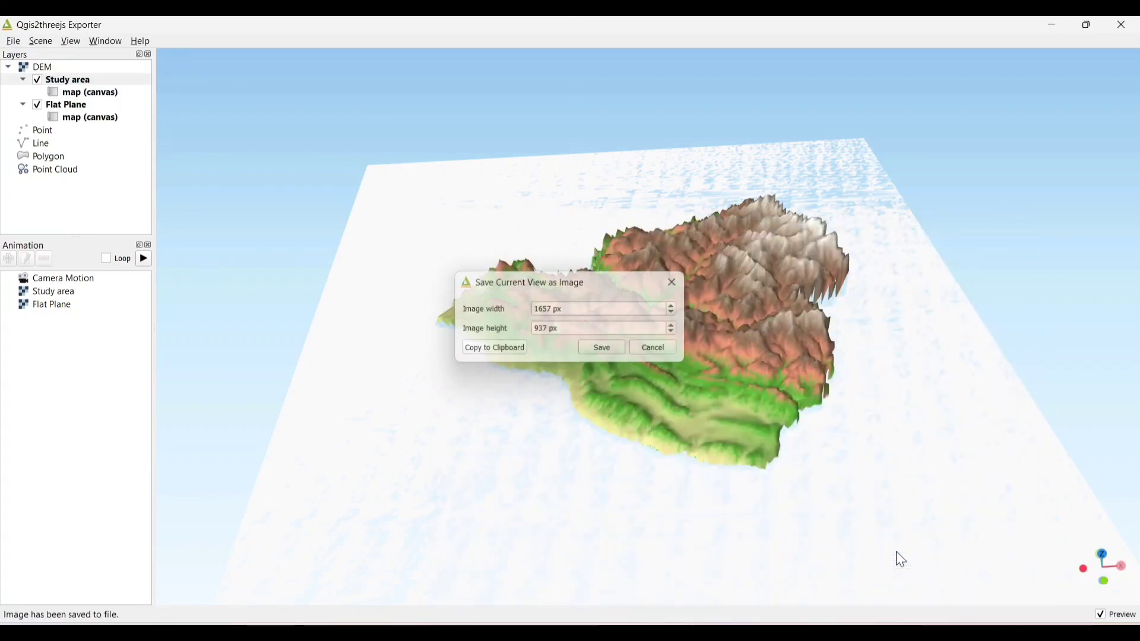